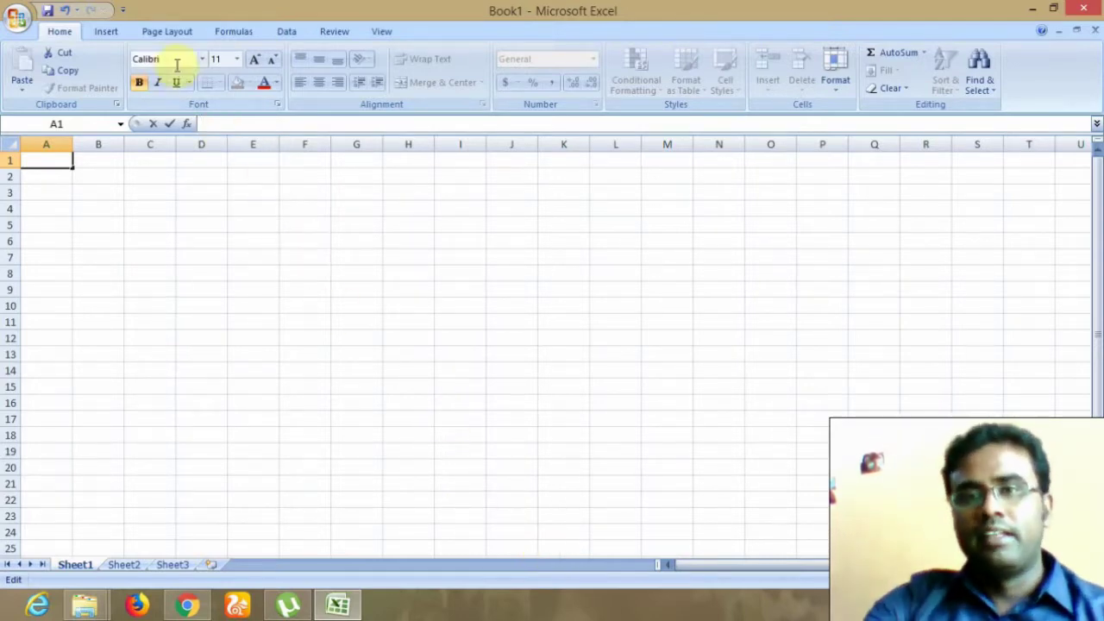
Step: Open Excel Options on the Customize Quick Access Toolbar page through More Commands
click(123, 14)
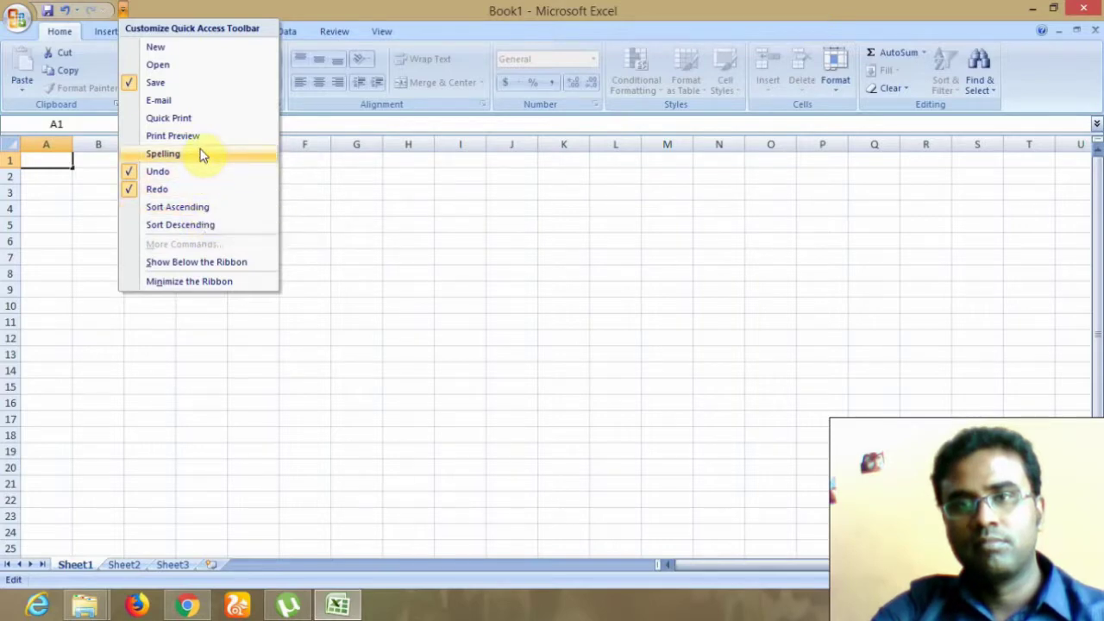
click(370, 261)
click(192, 220)
click(122, 11)
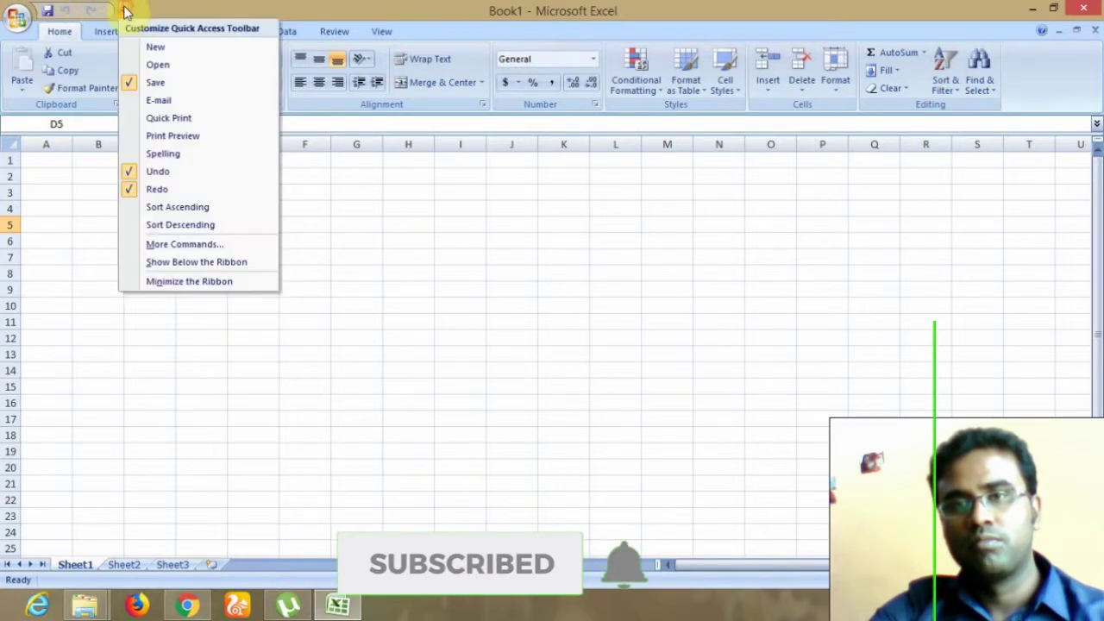
click(195, 244)
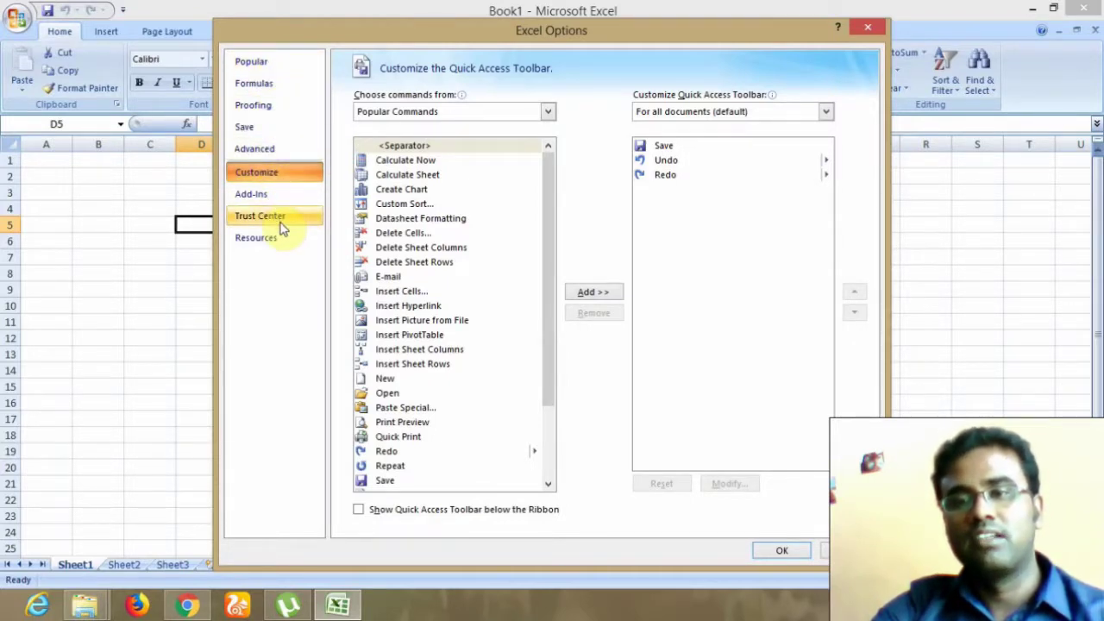
Step: Add Form… from Commands Not in the Ribbon to the Quick Access Toolbar and confirm with OK
click(263, 150)
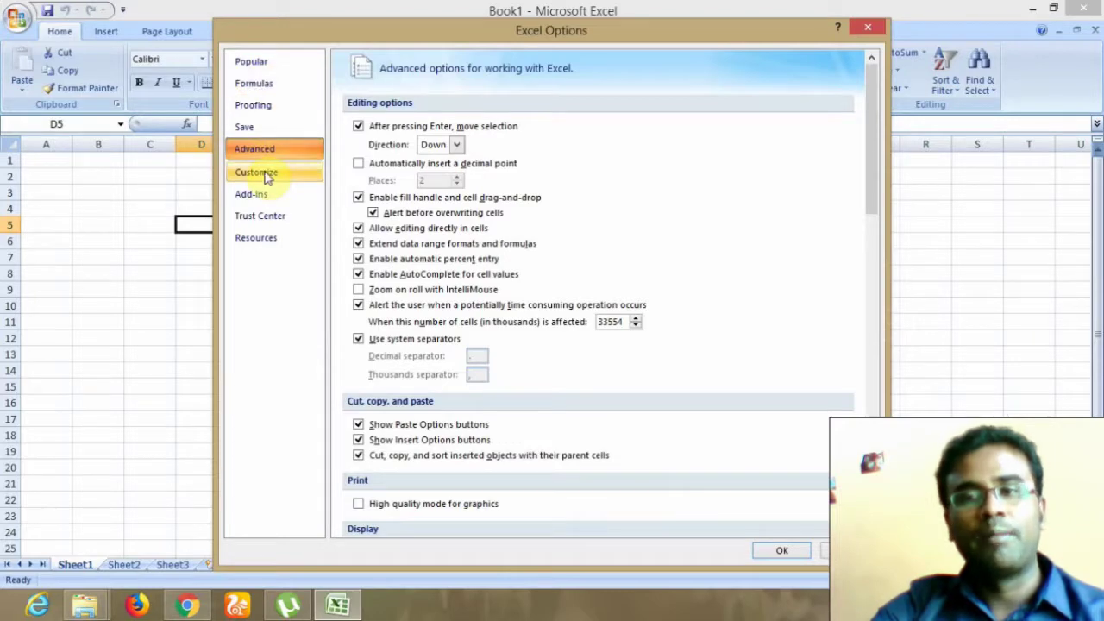
click(266, 174)
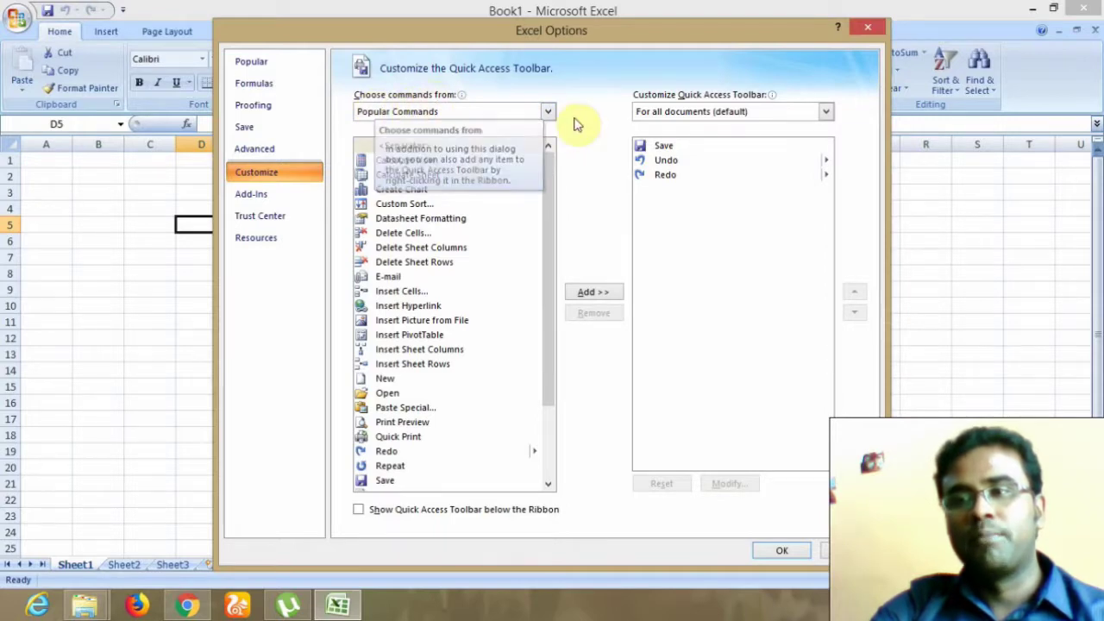
click(547, 113)
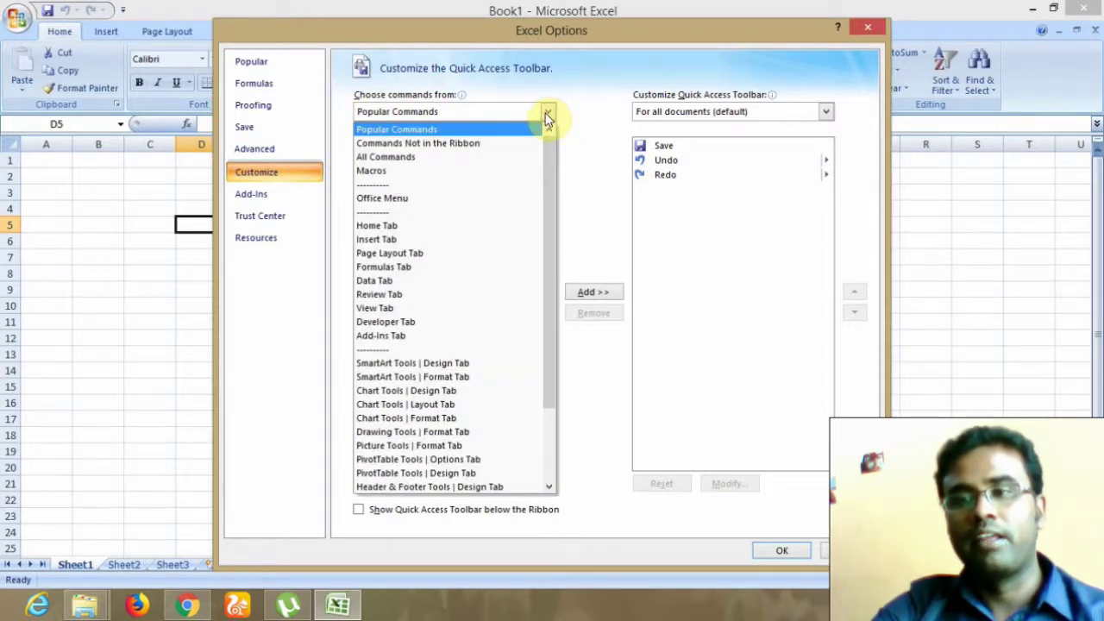
click(480, 145)
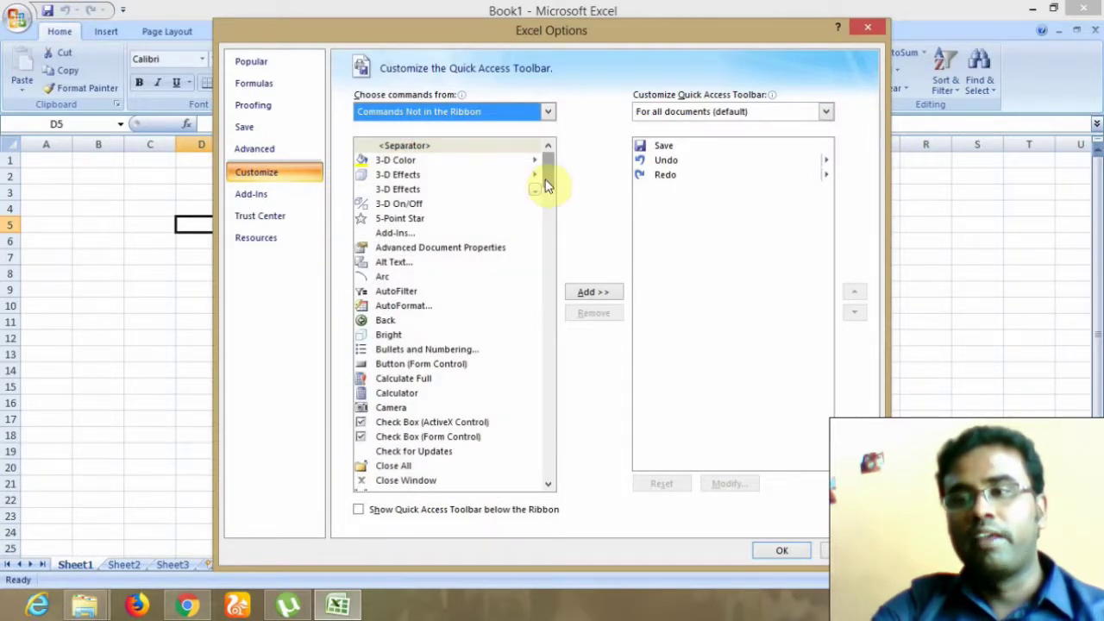
drag(545, 178, 530, 274)
click(386, 281)
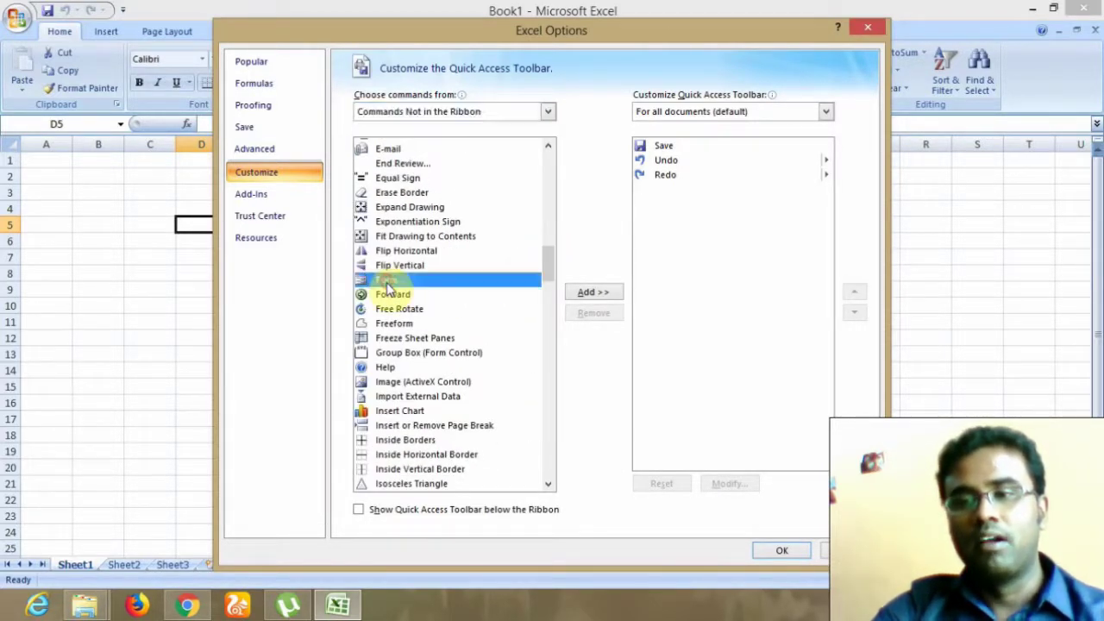
click(592, 293)
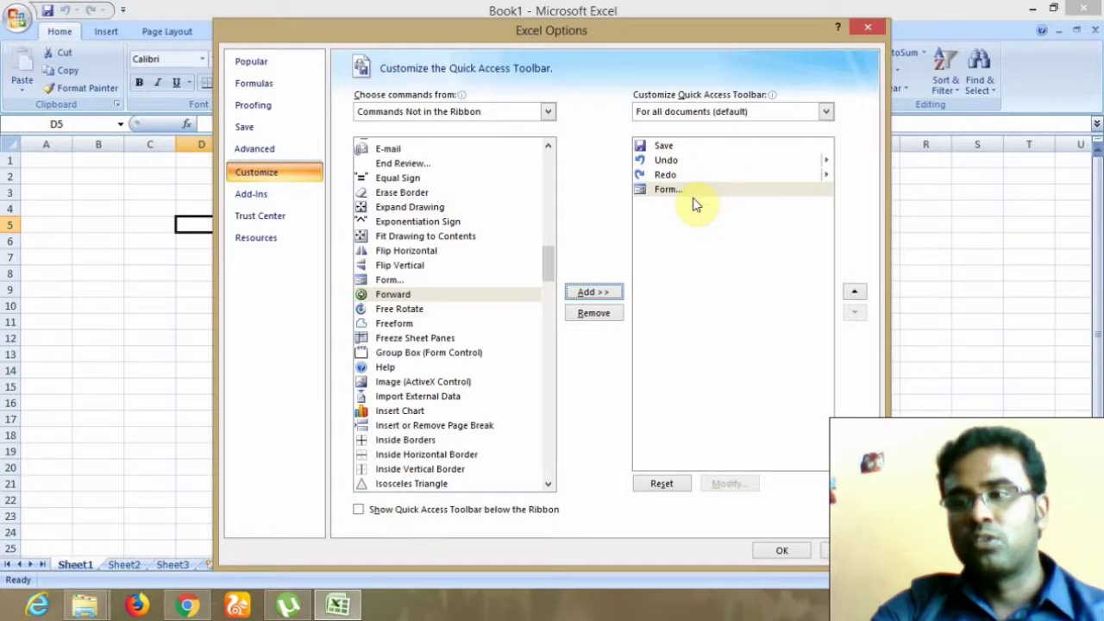
click(791, 556)
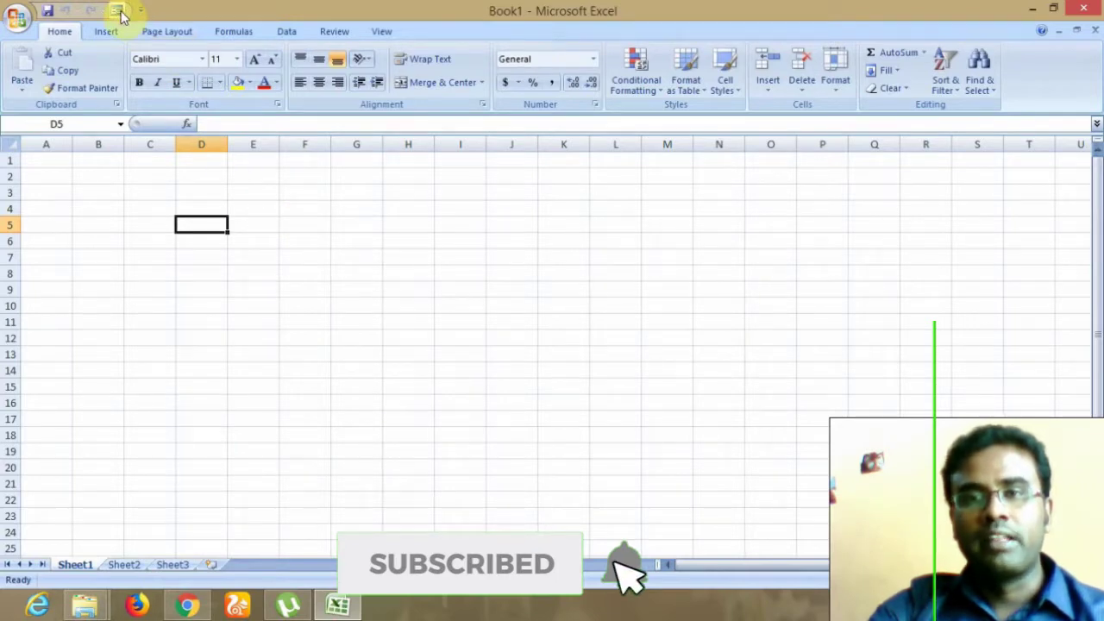
click(57, 161)
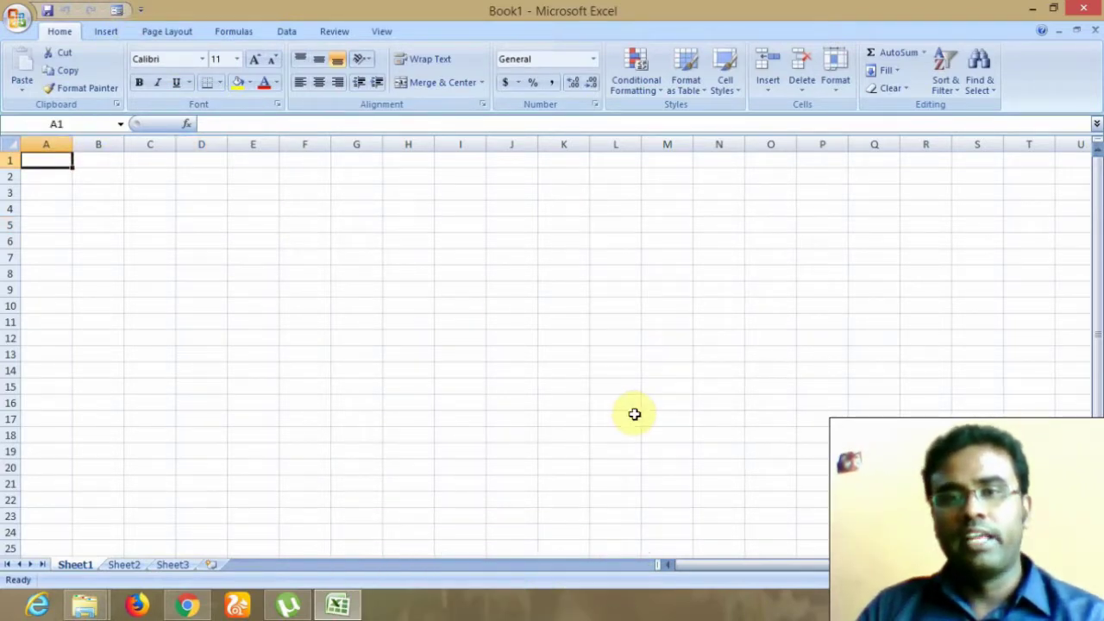
Step: Enter headers NAME, AGE, PHONE NUMBER and CITY in A1:D1, then widen column C to fit
text(n)
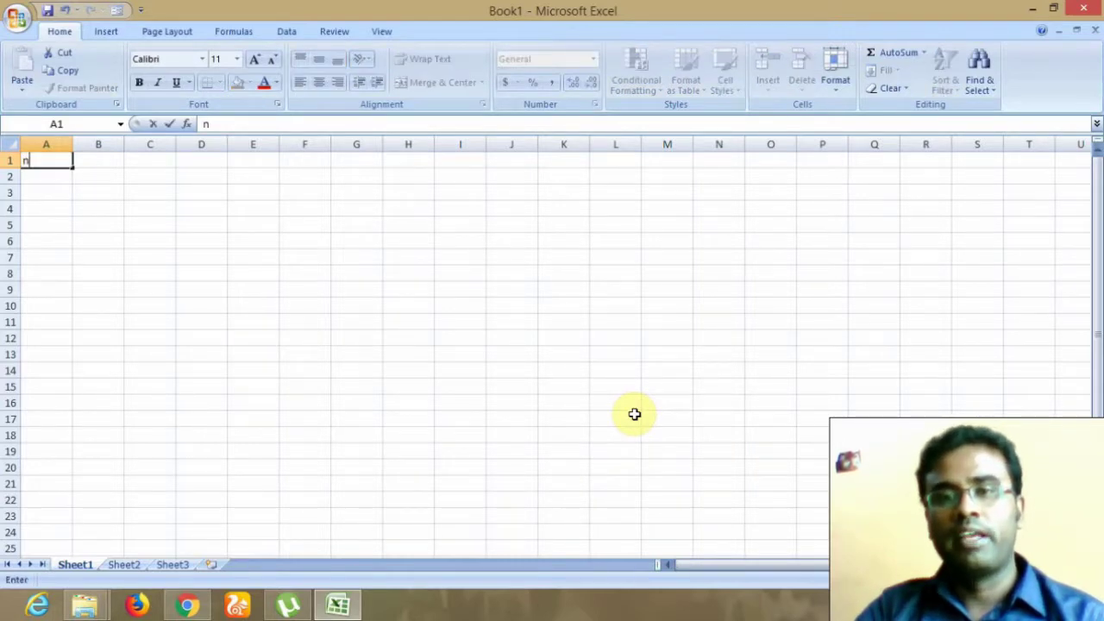
text(NAME)
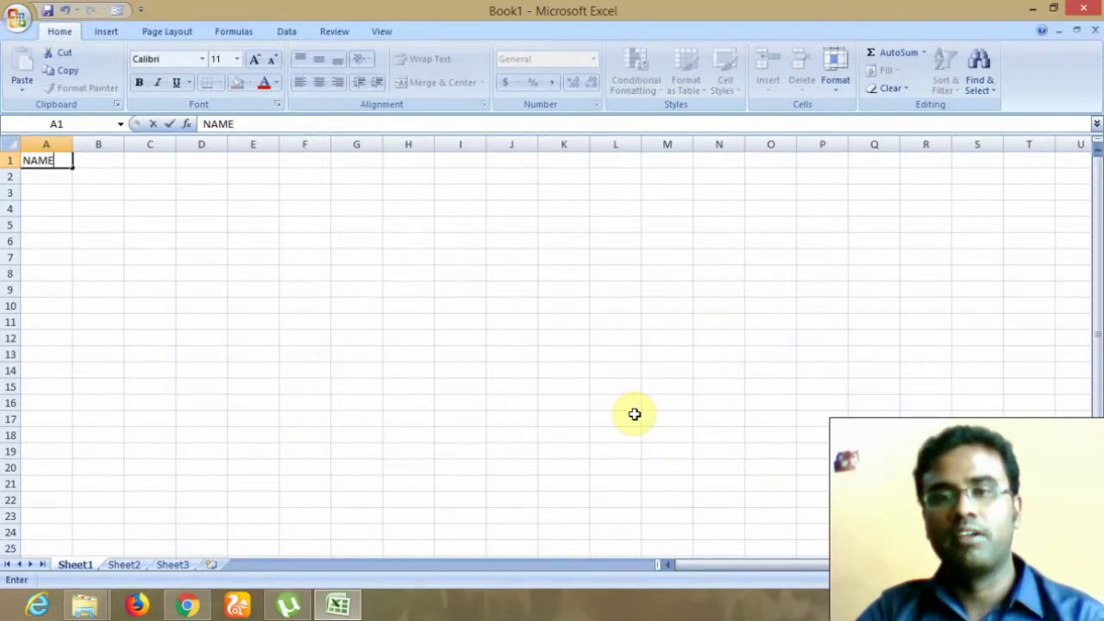
key(Tab)
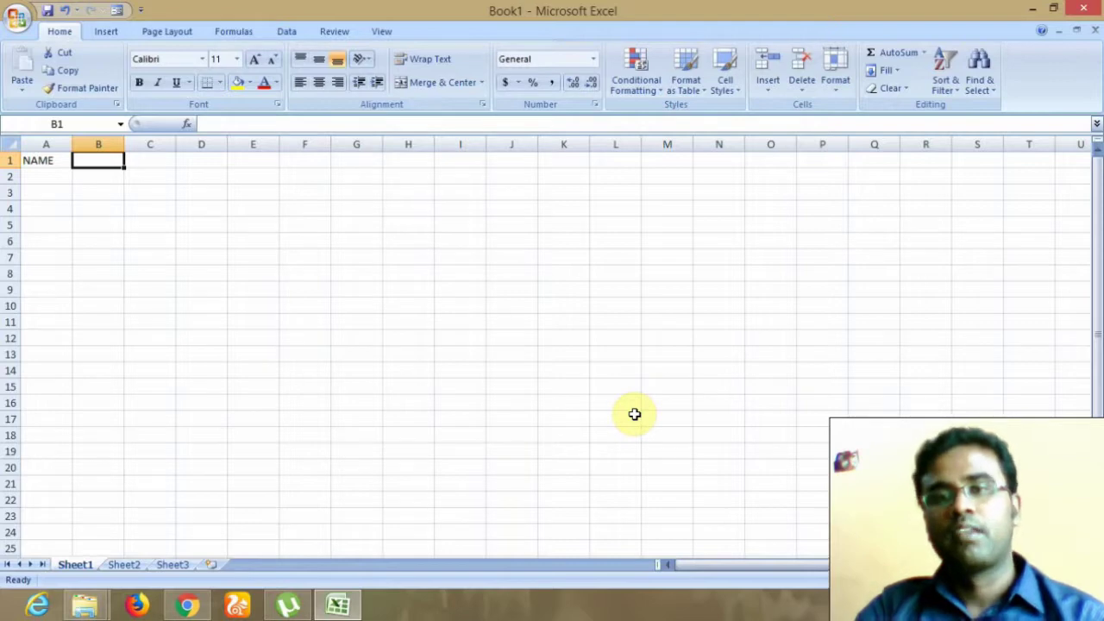
text(AGE)
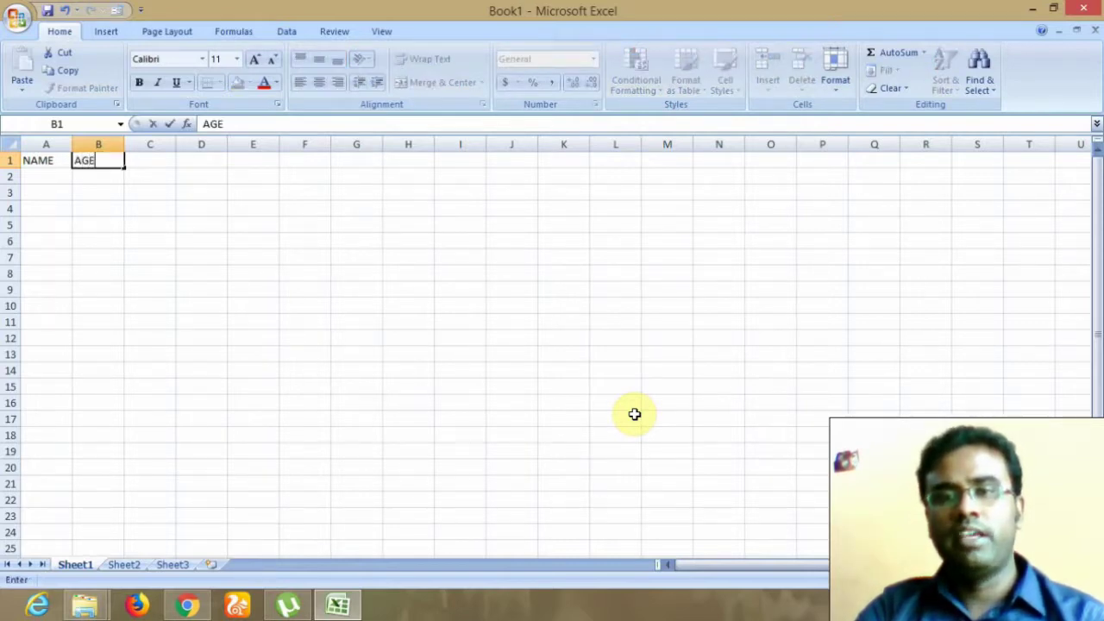
key(Tab)
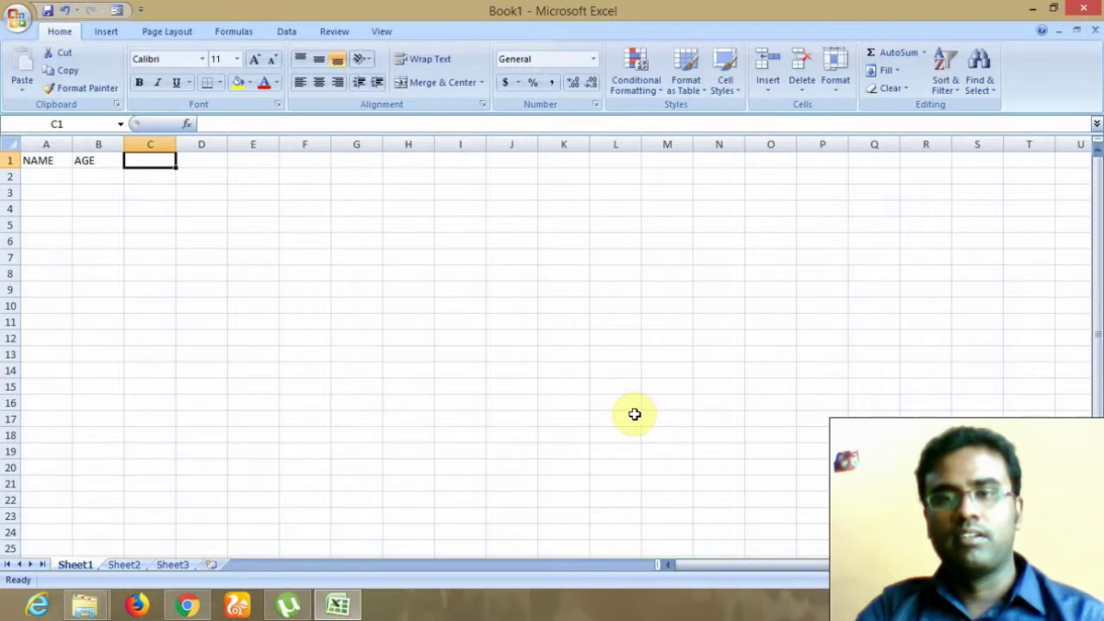
text(PHON)
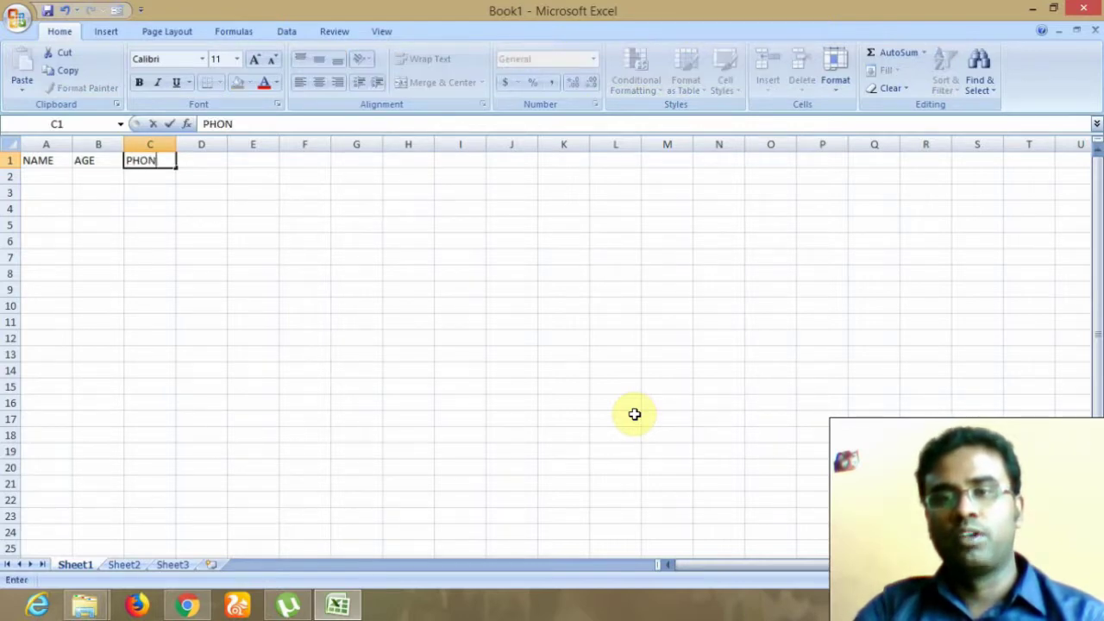
text(BER)
key(Tab)
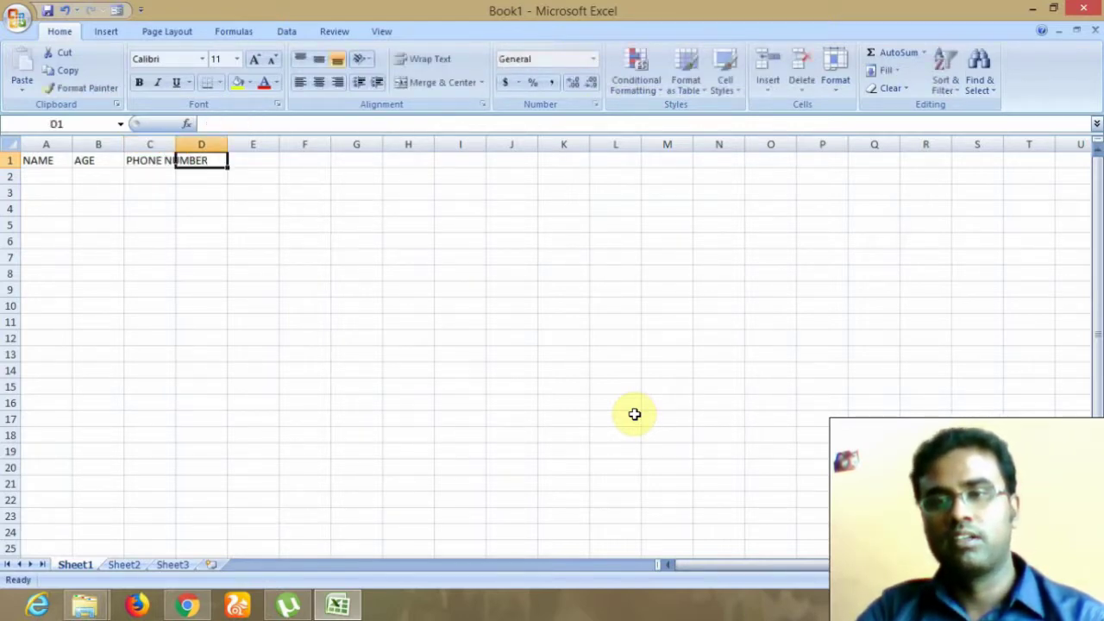
text(CITY)
key(Return)
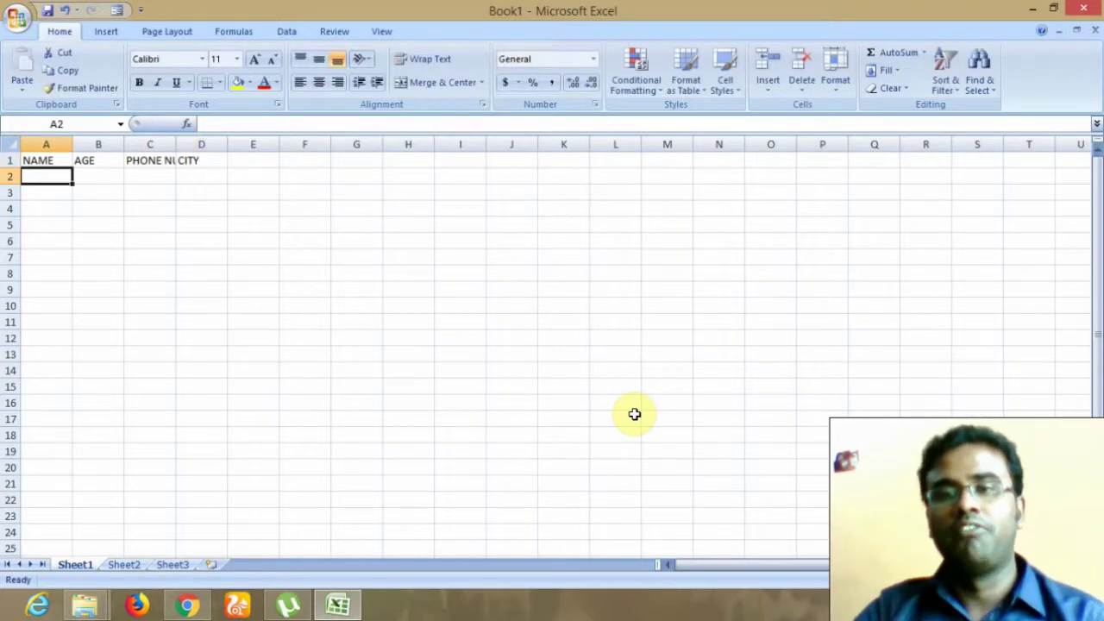
double_click(176, 145)
click(173, 145)
Step: Select the A1:D1 headers, run Form from the toolbar, and accept row 1 as labels
click(47, 178)
drag(47, 160, 229, 161)
click(116, 9)
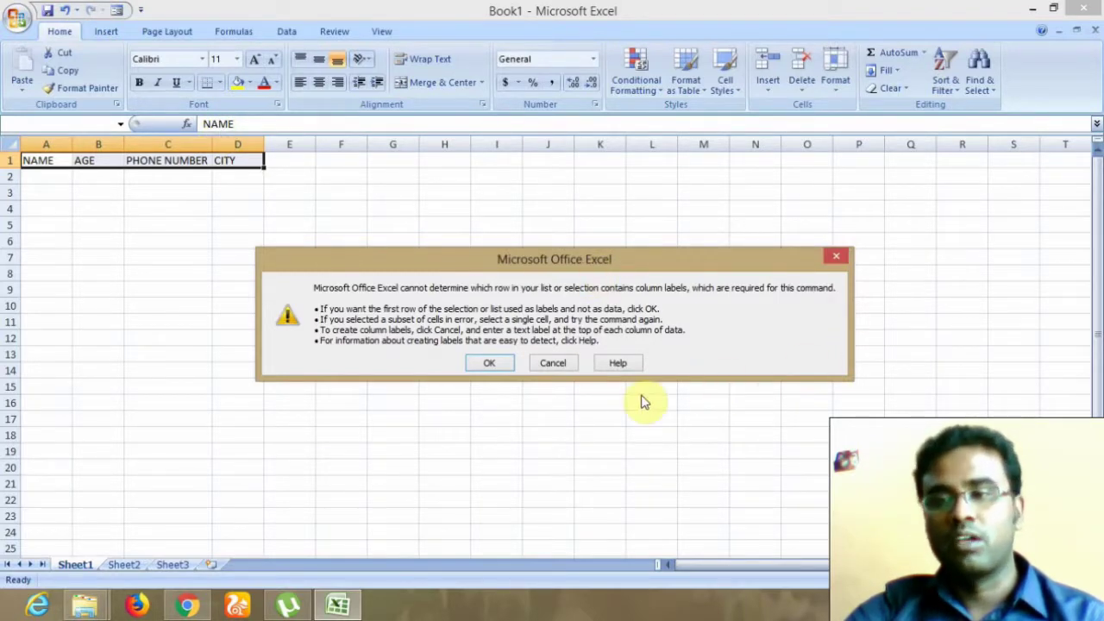
click(499, 364)
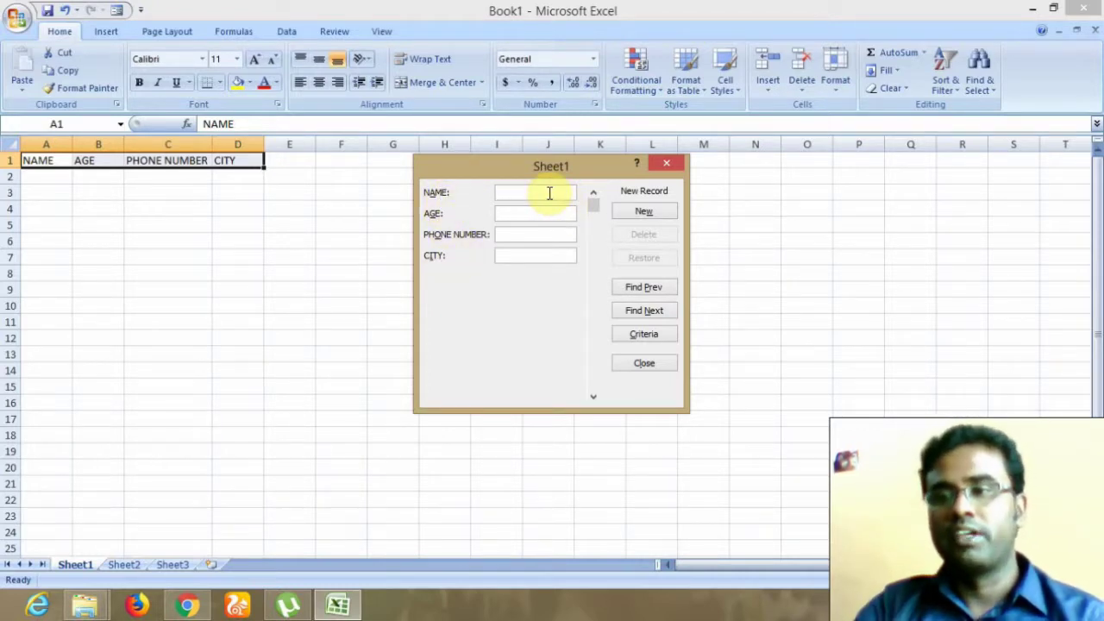
Step: Enter two records through the form: age 31 in MADURAI and age 31 in MAURAI, with phone numbers
text(viGNEKUMAR)
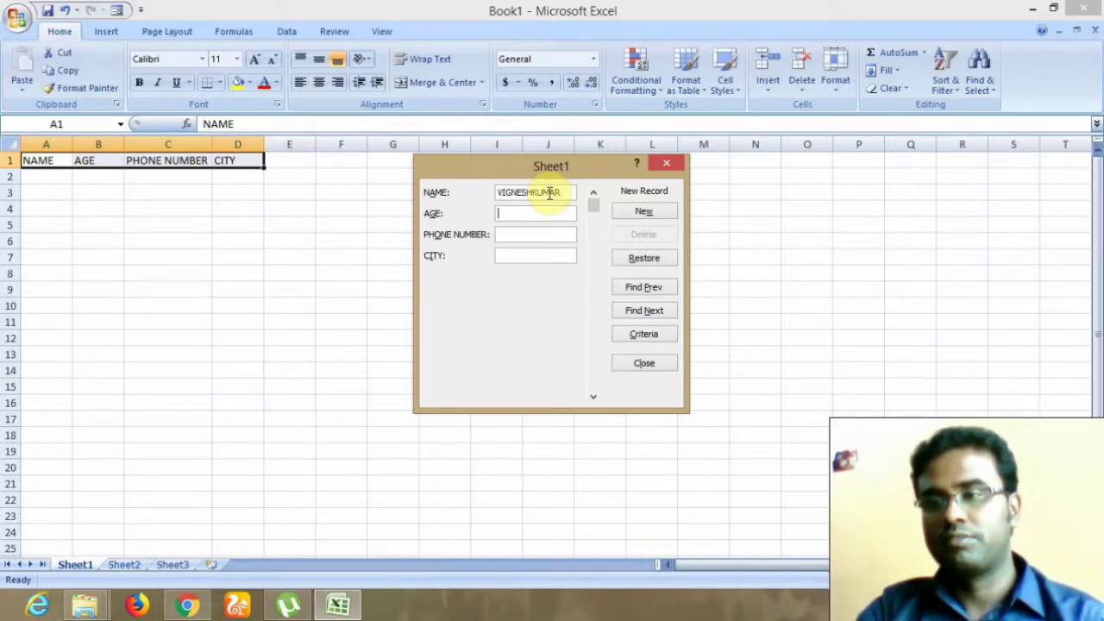
key(Tab)
text(31)
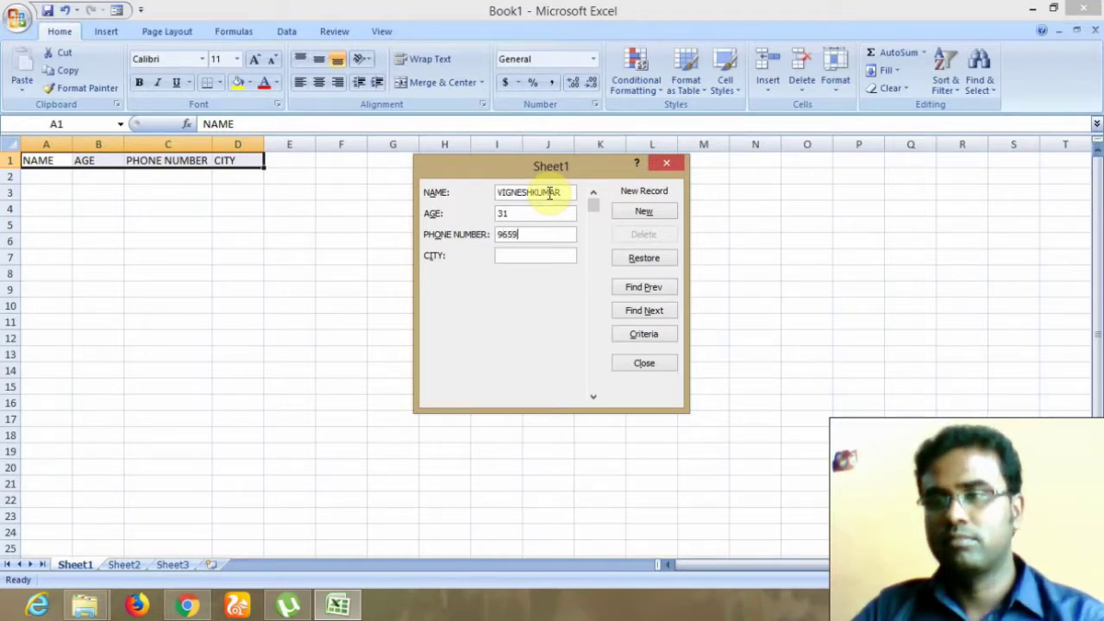
text(7770)
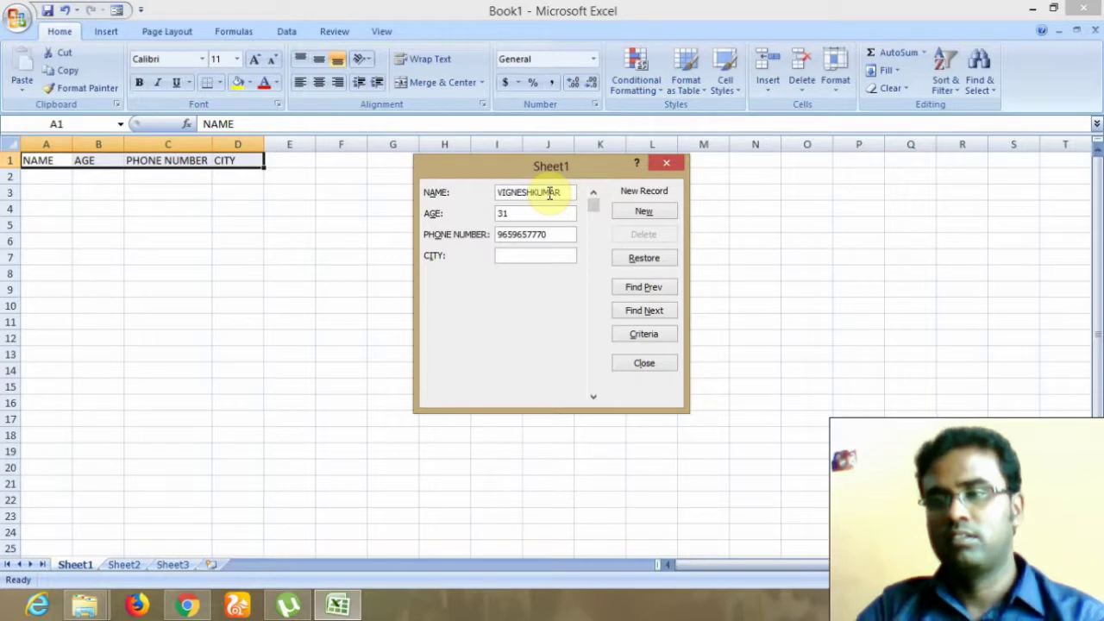
key(Tab)
text(MADURAI)
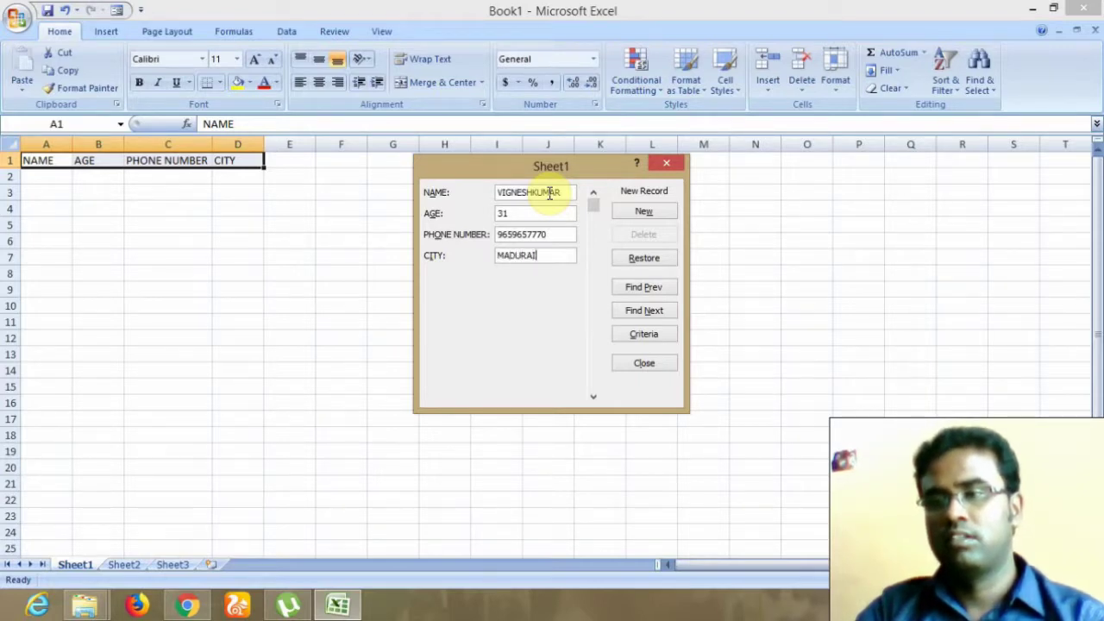
key(Return)
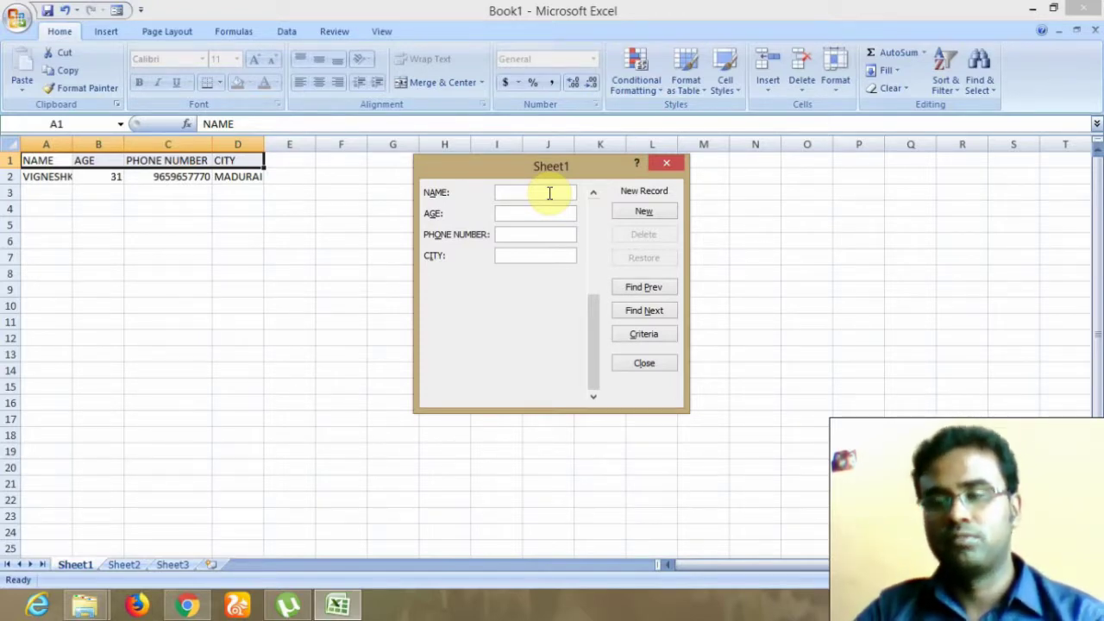
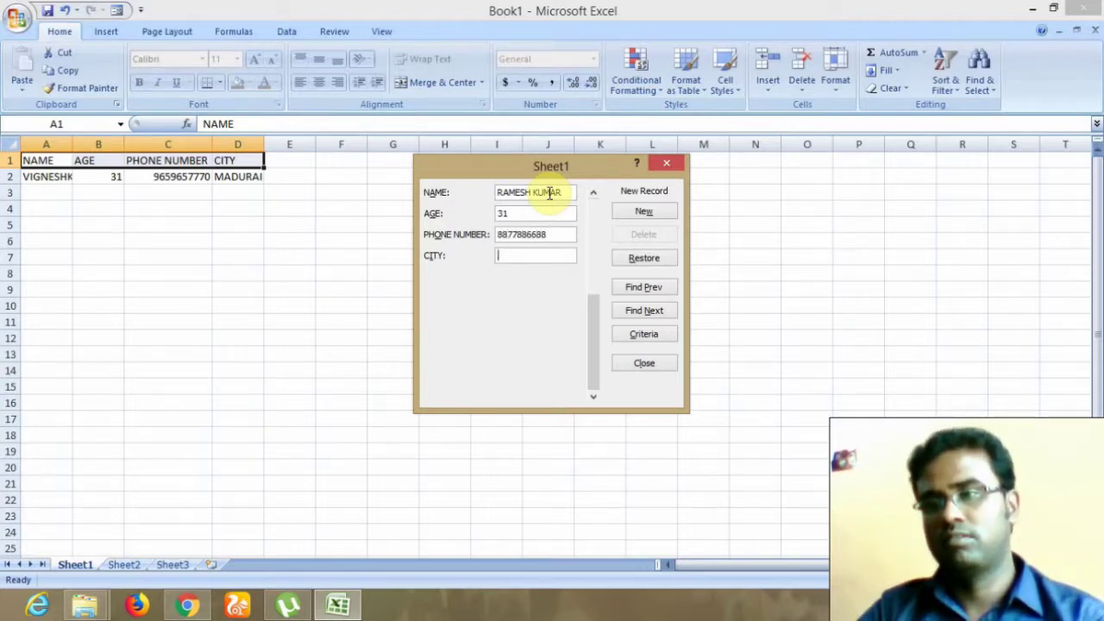
text(MAURAI)
key(Return)
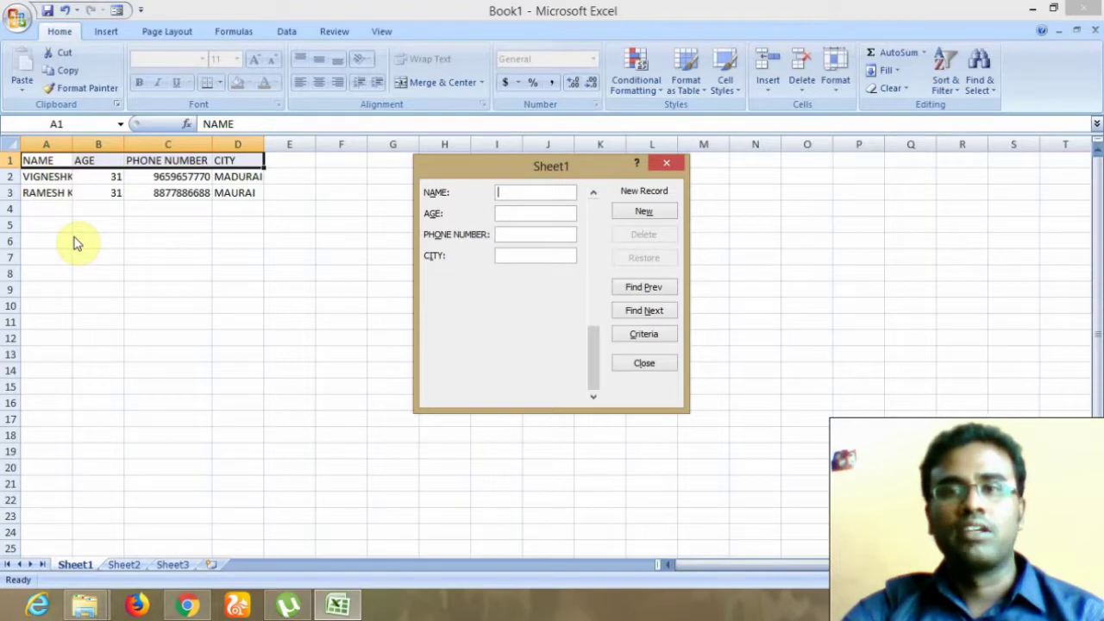
Step: Close the data form and show Commands Not in the Ribbon in Excel Options
click(676, 161)
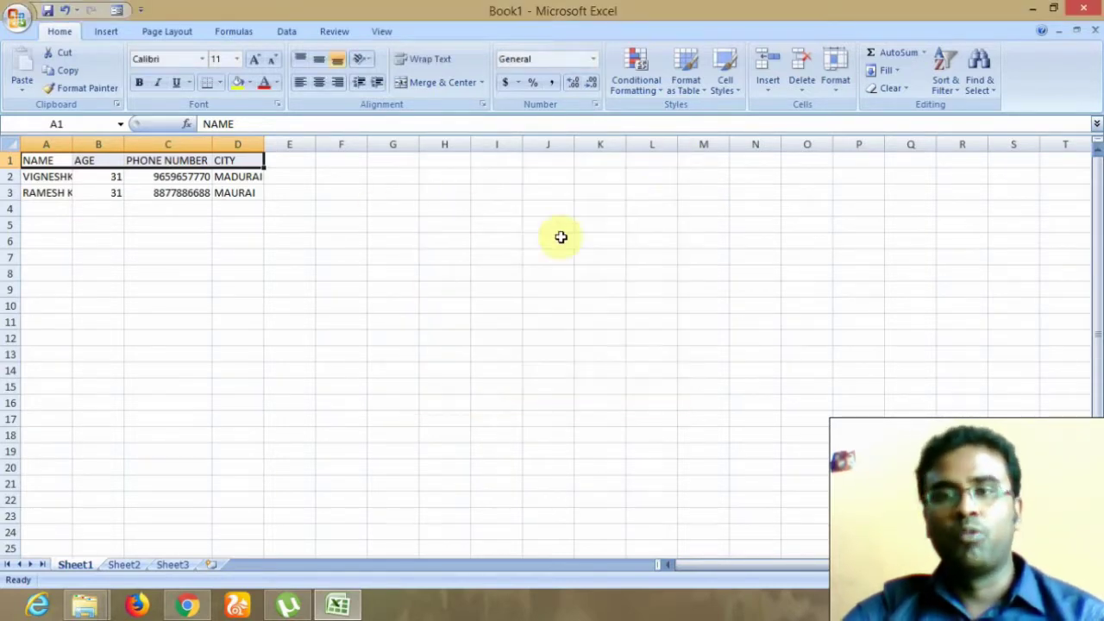
click(139, 10)
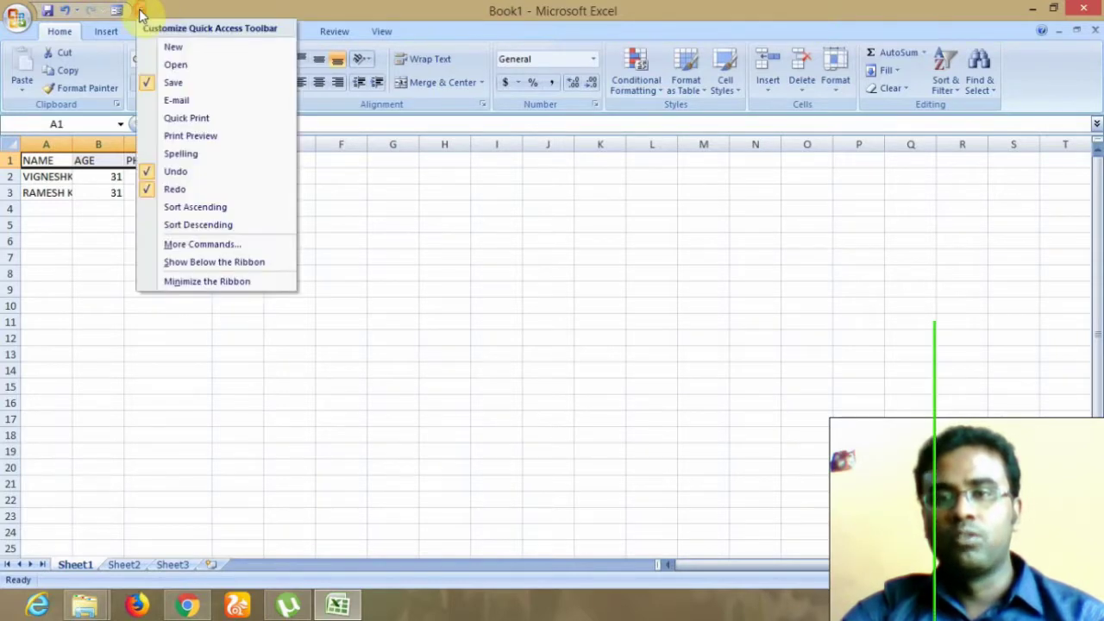
click(216, 248)
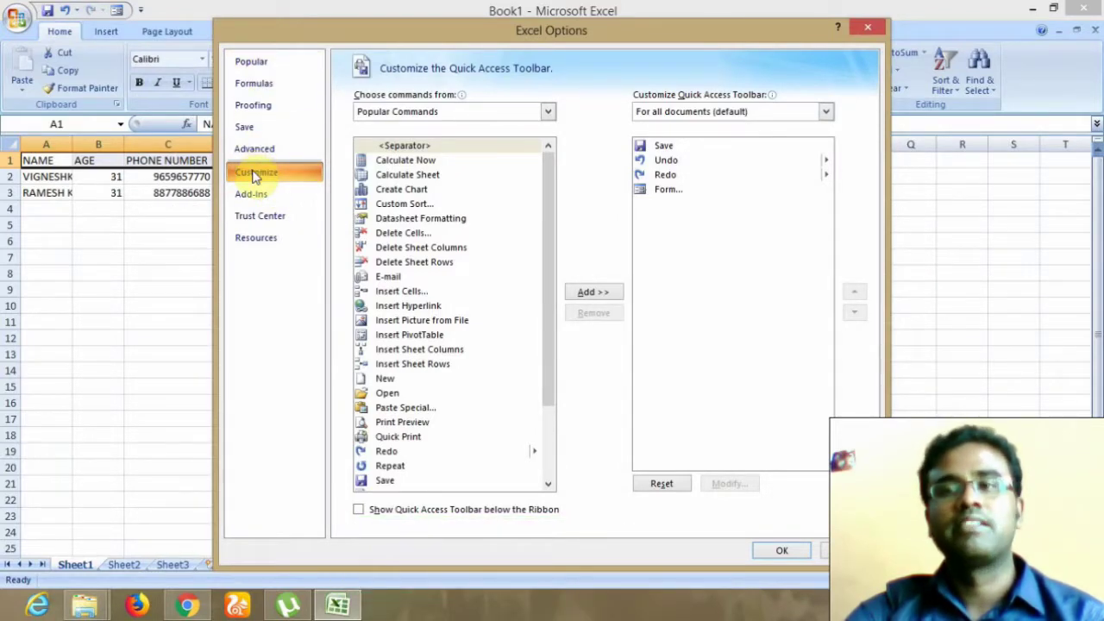
click(549, 111)
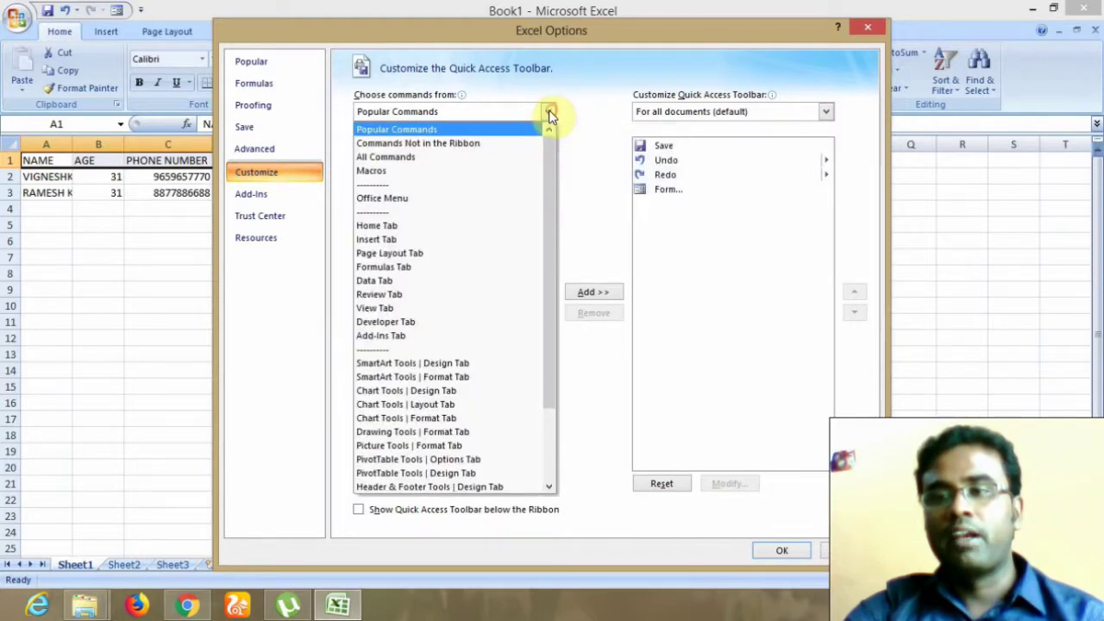
click(437, 145)
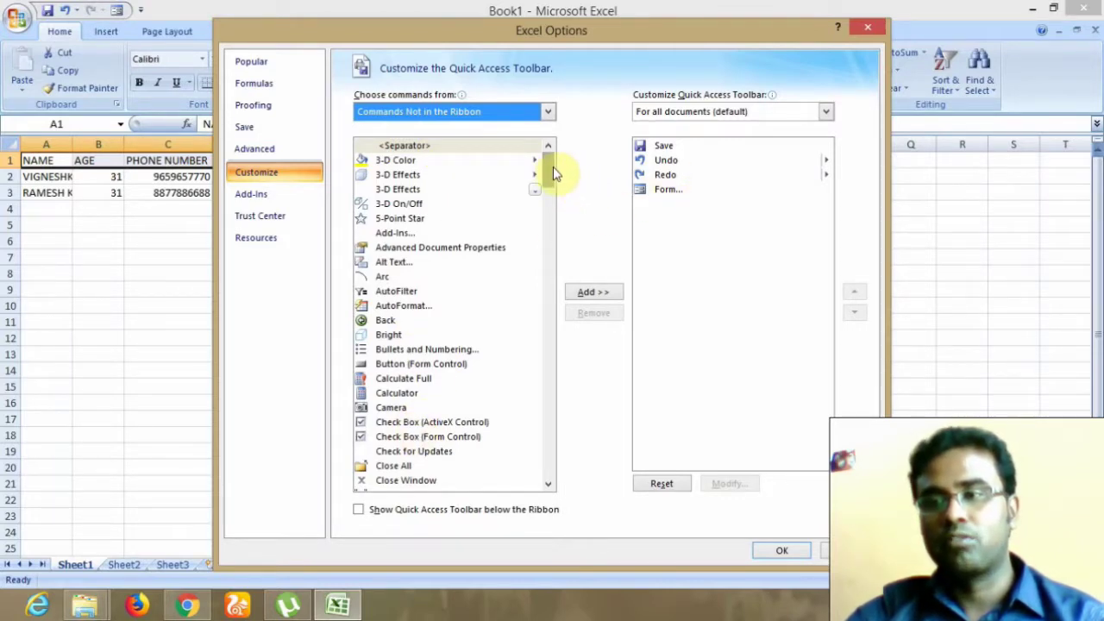
Step: Remove the old Form entry, re-add Form… to the Quick Access Toolbar, and confirm with OK
drag(549, 167, 546, 192)
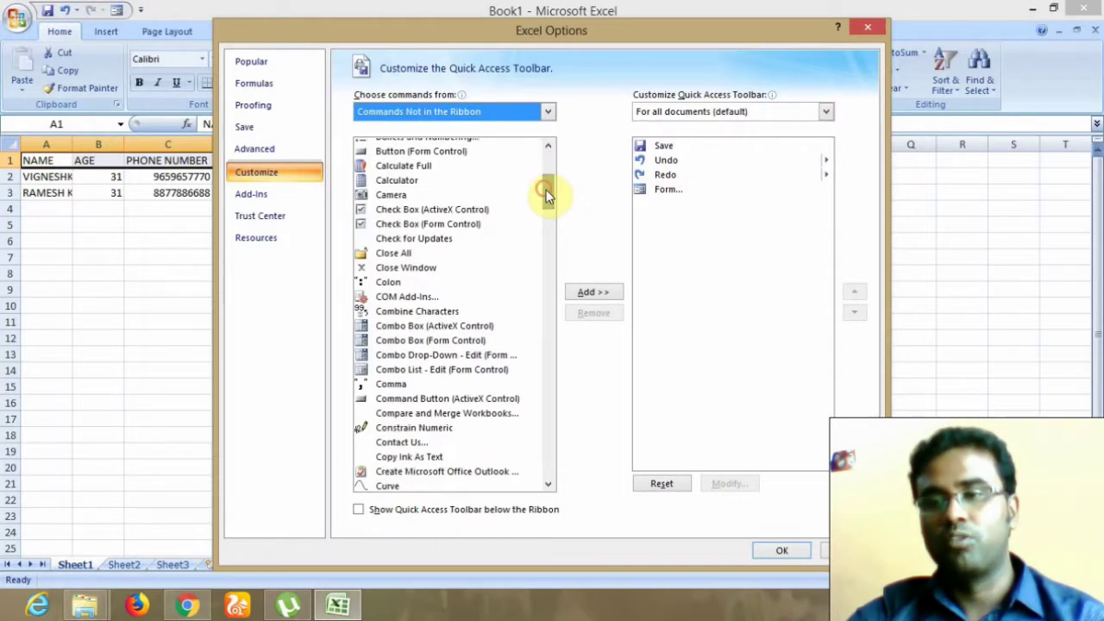
click(673, 197)
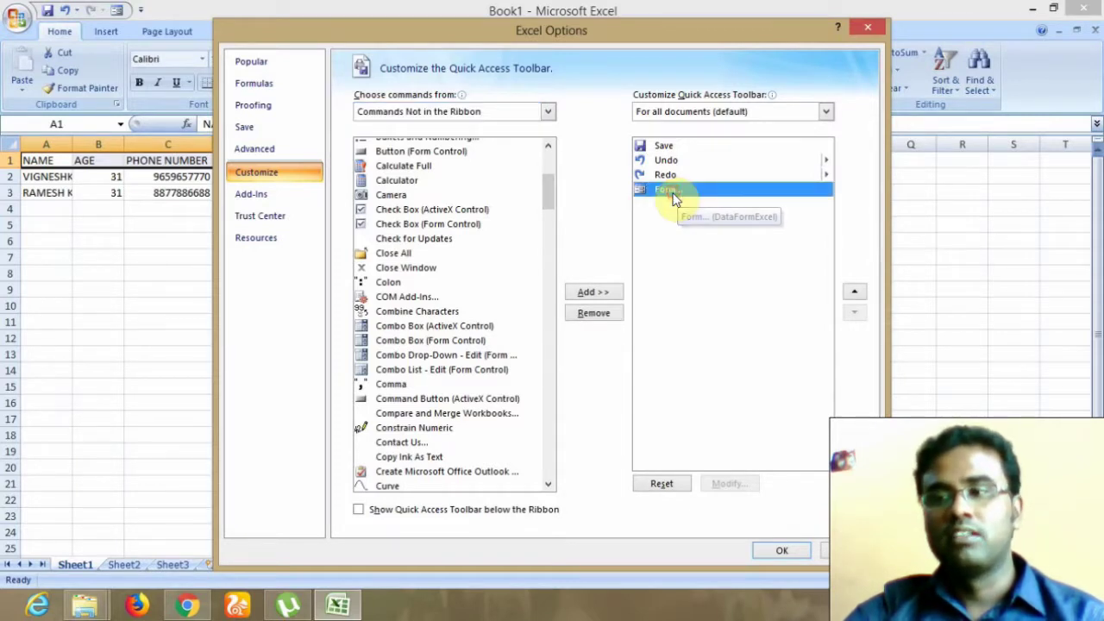
click(608, 312)
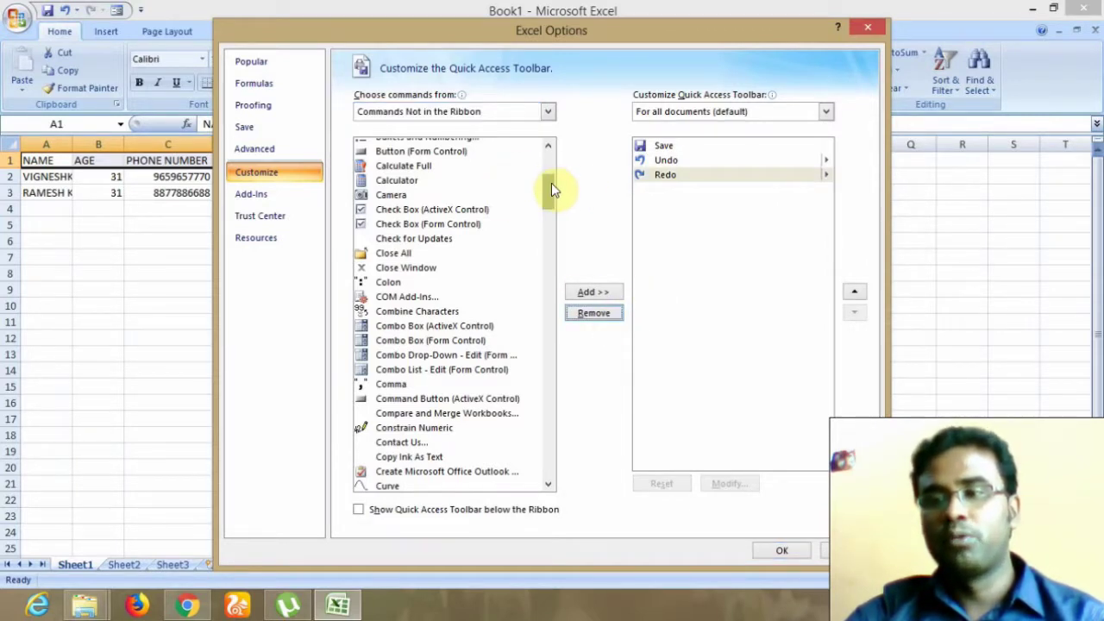
drag(551, 183, 535, 263)
double_click(530, 214)
click(408, 272)
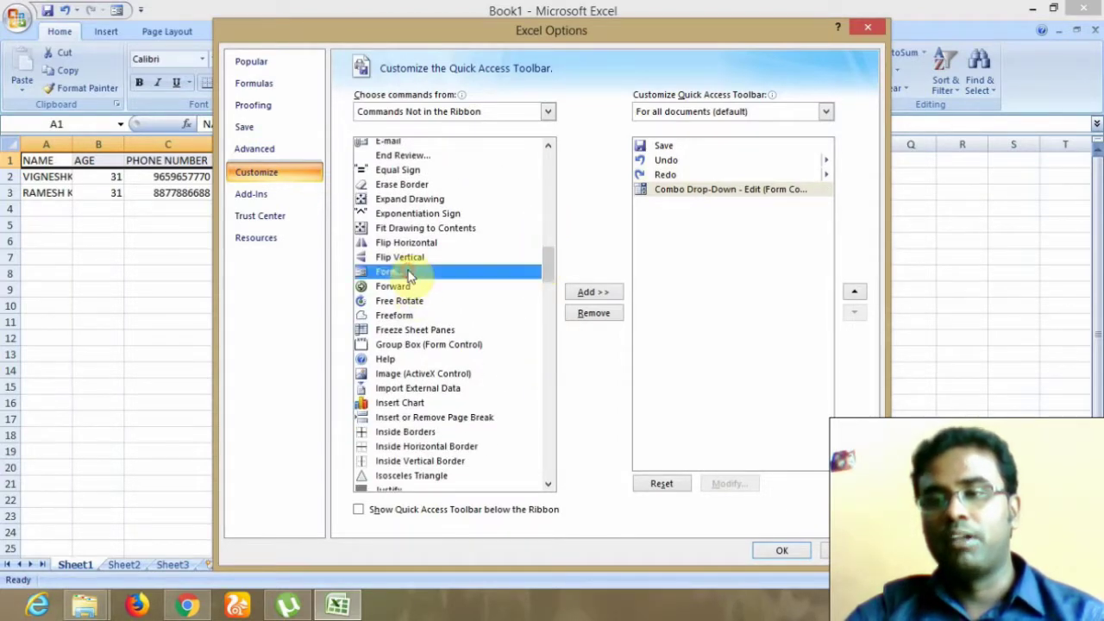
click(594, 294)
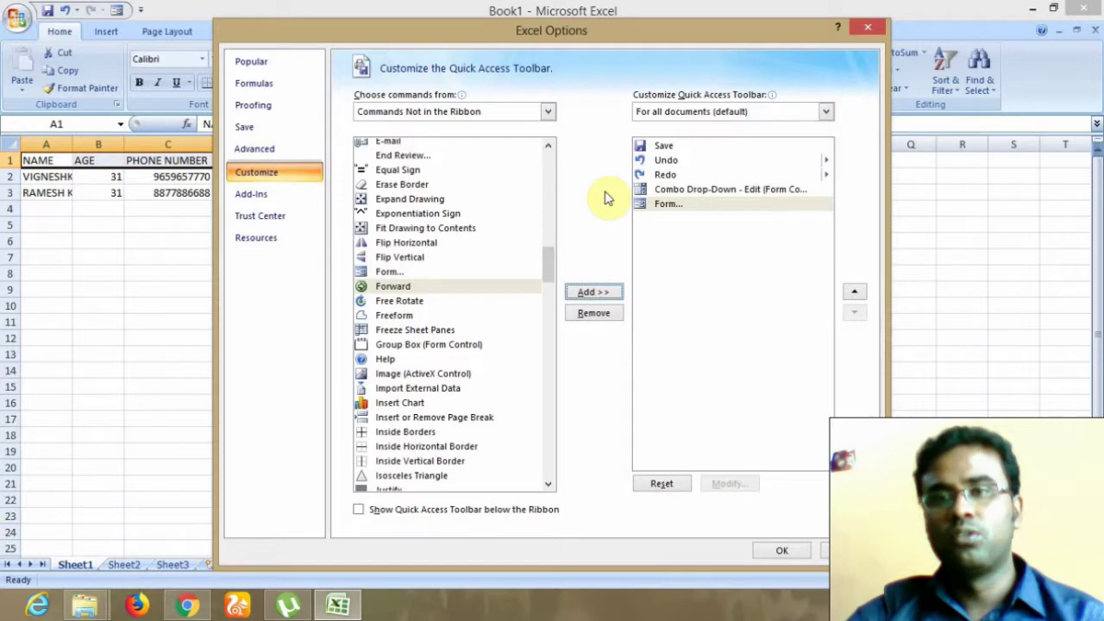
click(779, 550)
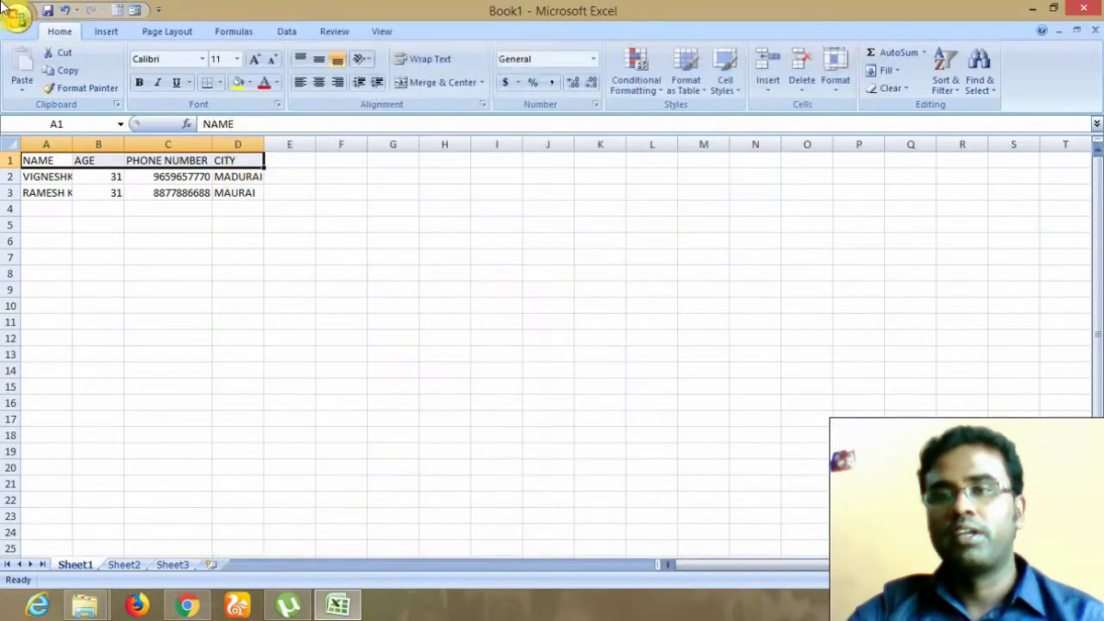